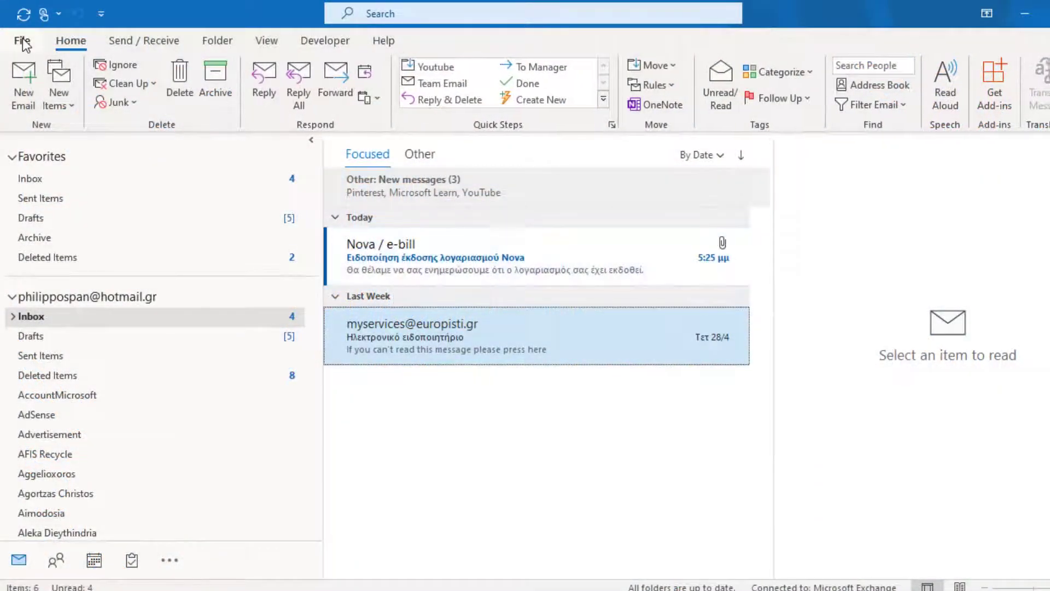
- Launch the Import/Export wizard from File > Open & Export
left_click(24, 44)
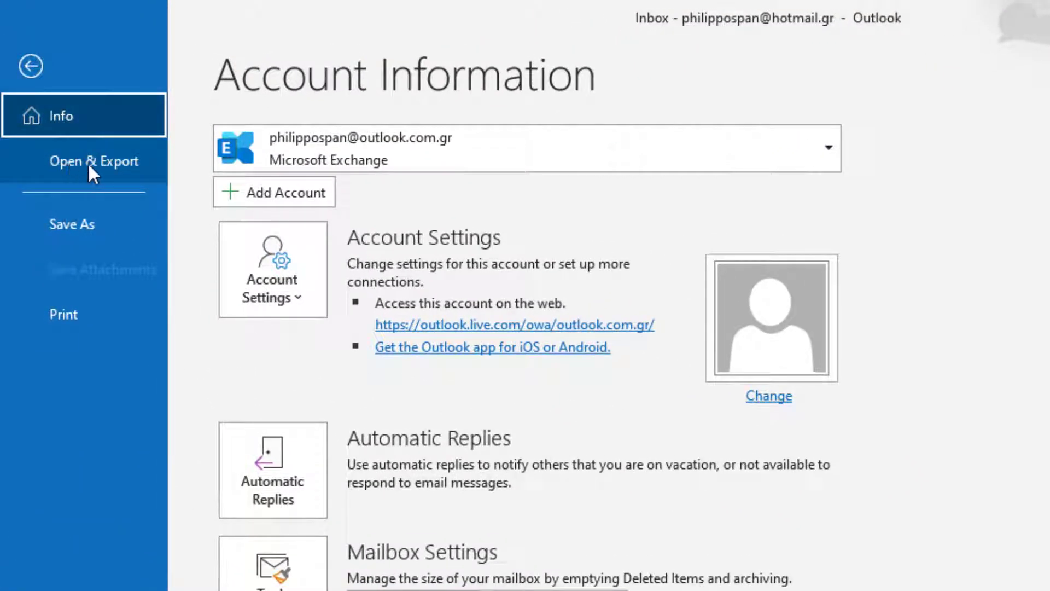
left_click(89, 163)
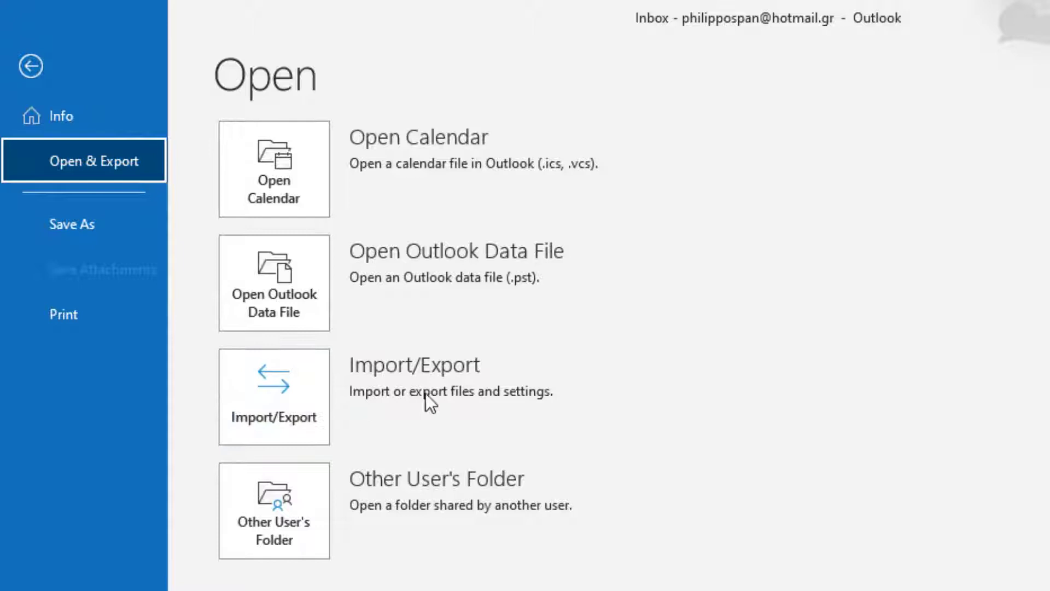
left_click(284, 392)
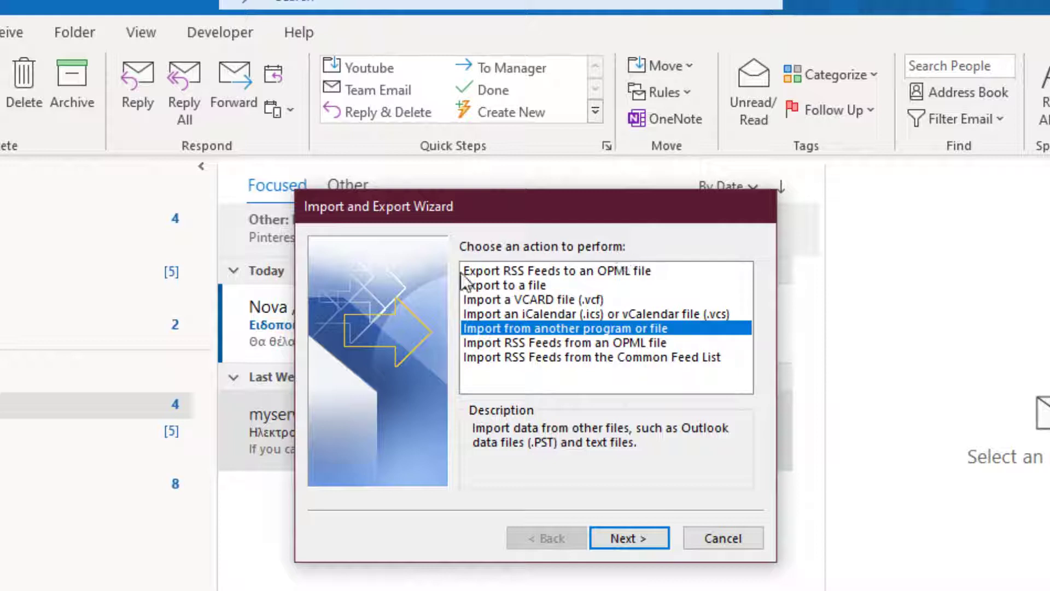
- Pick 'Export to a file' and advance to the file-type choices
left_click(483, 285)
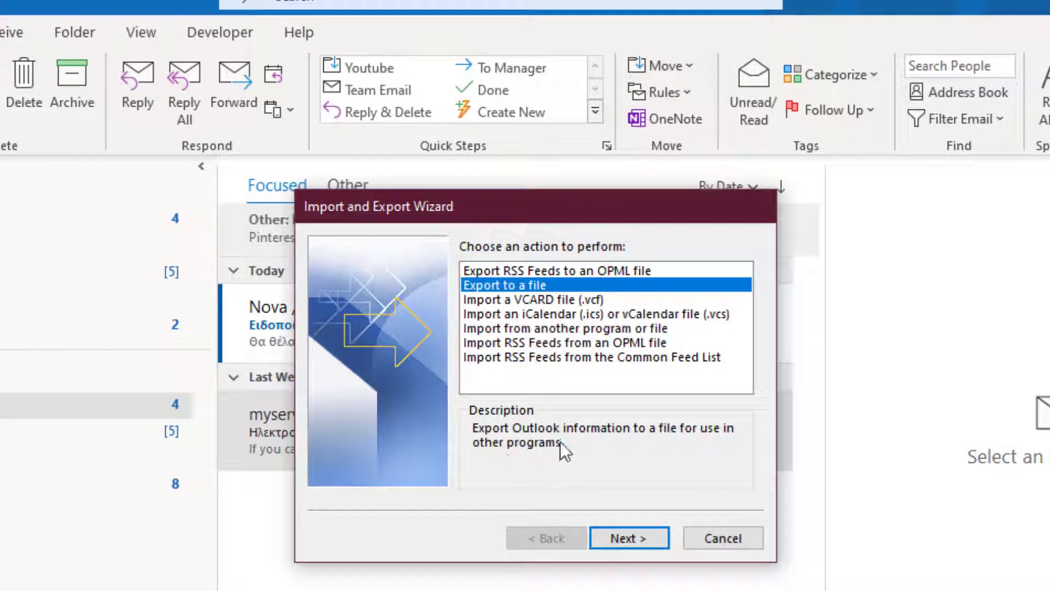
left_click(634, 543)
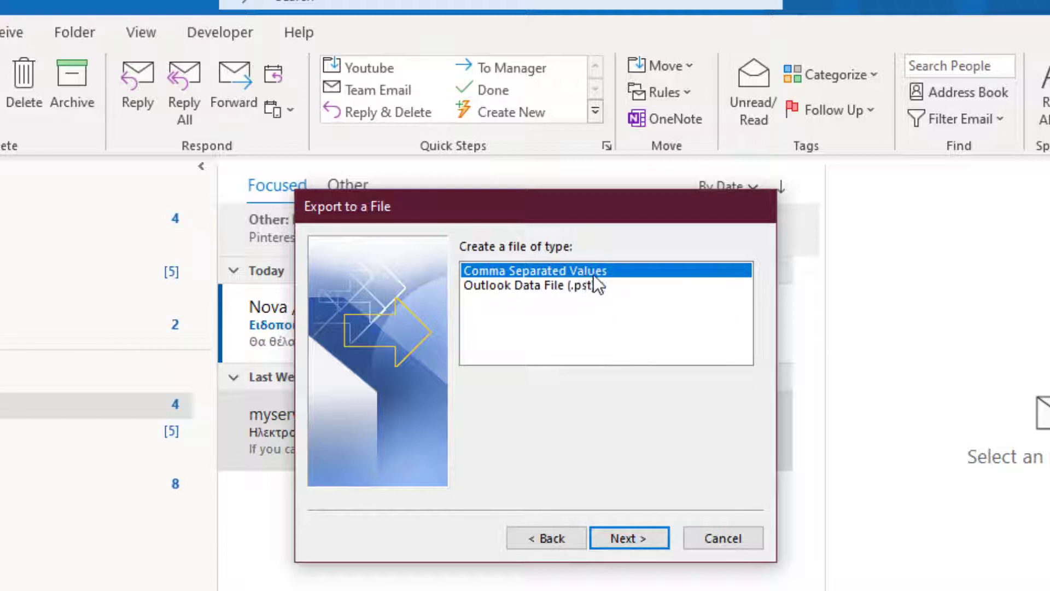
- Confirm Comma Separated Values as the file type and collapse all four account folder trees
left_click(623, 536)
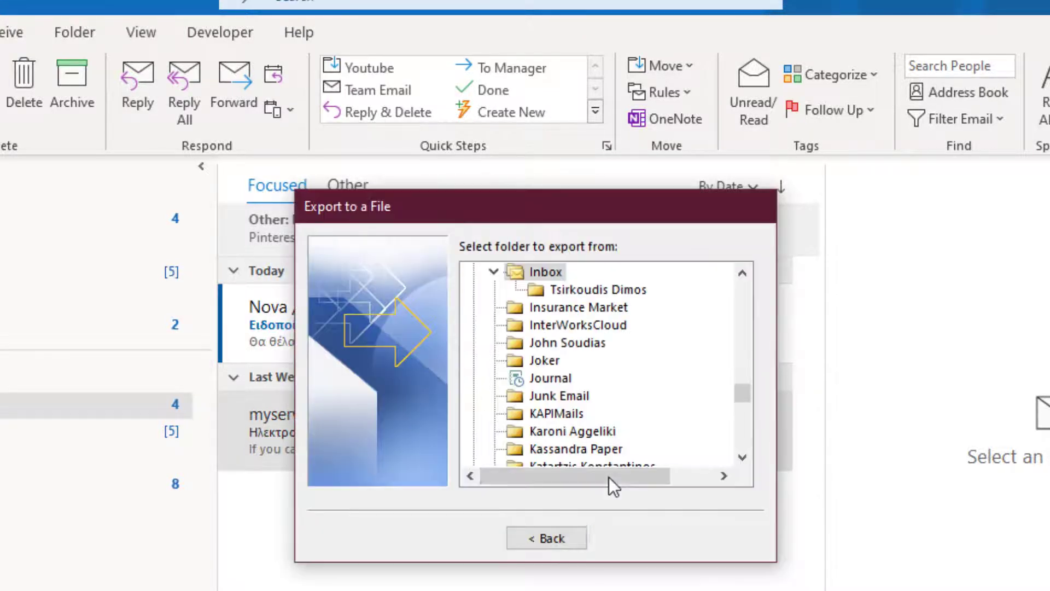
scroll(588, 323, "up", 5)
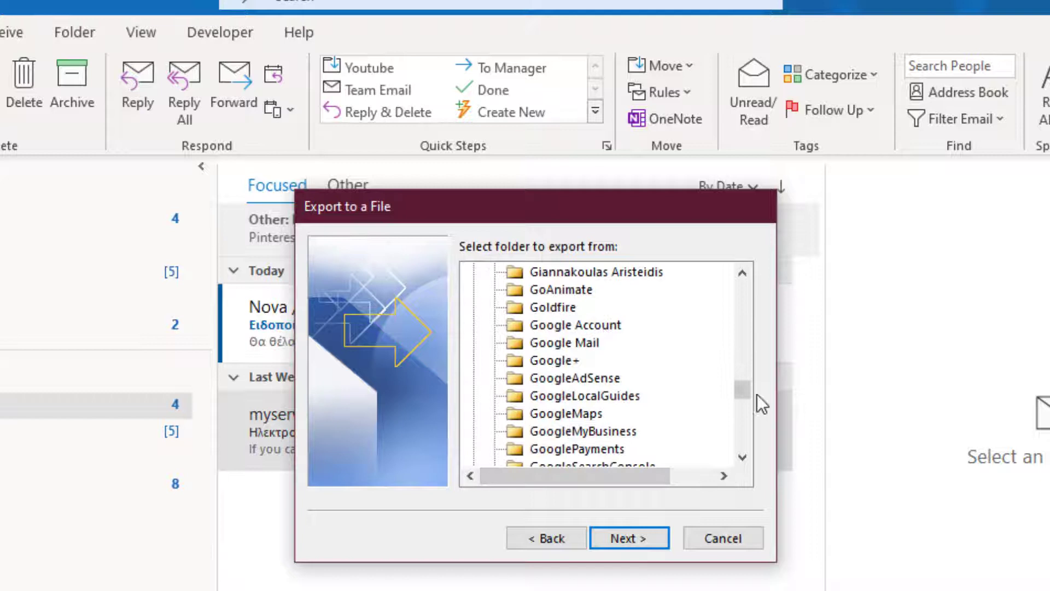
left_click_drag(743, 391, 743, 269)
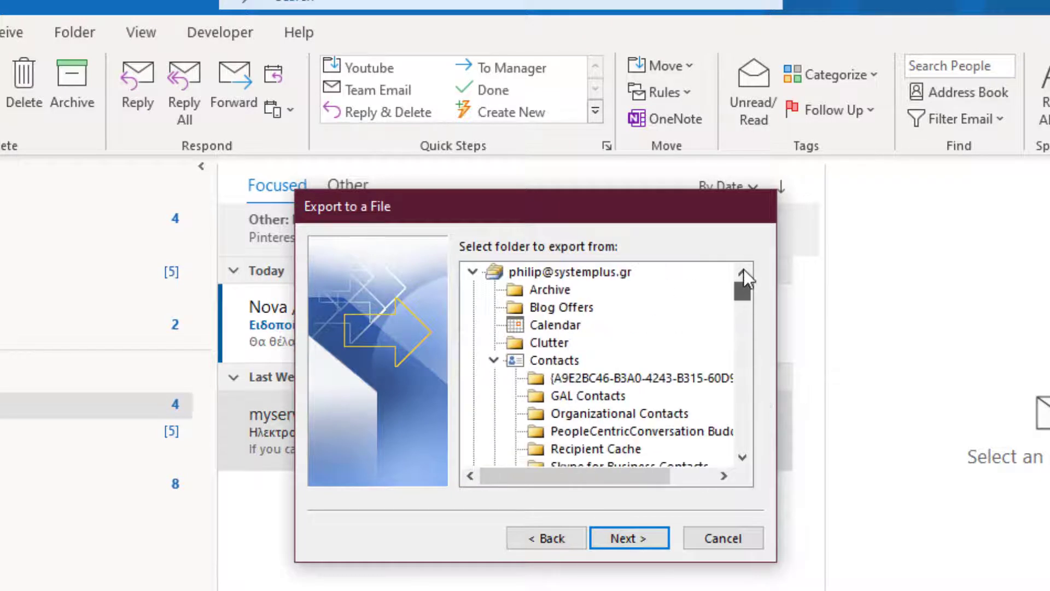
left_click(473, 272)
left_click(473, 290)
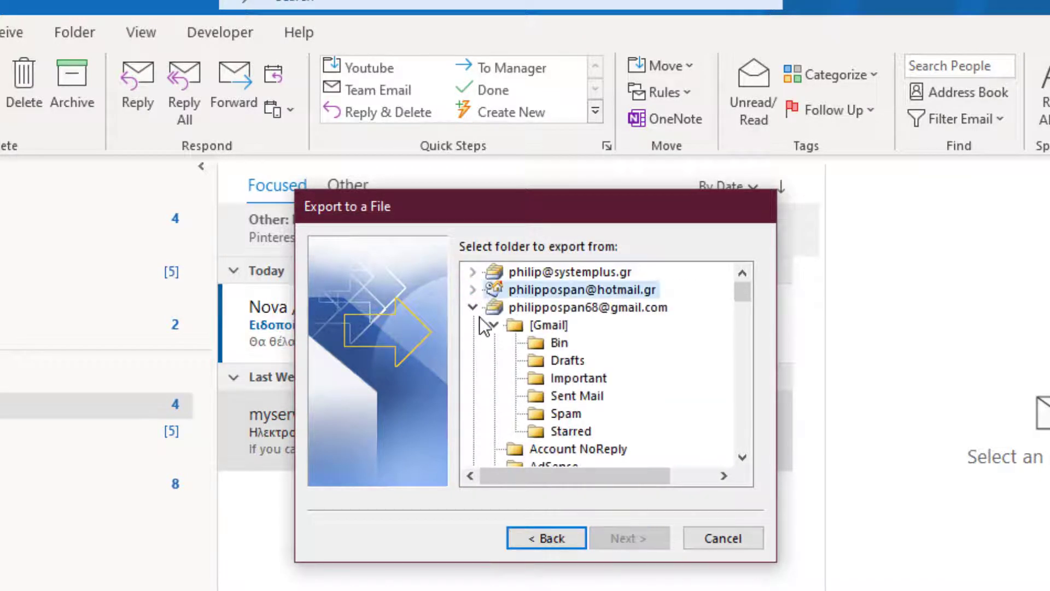
left_click(474, 307)
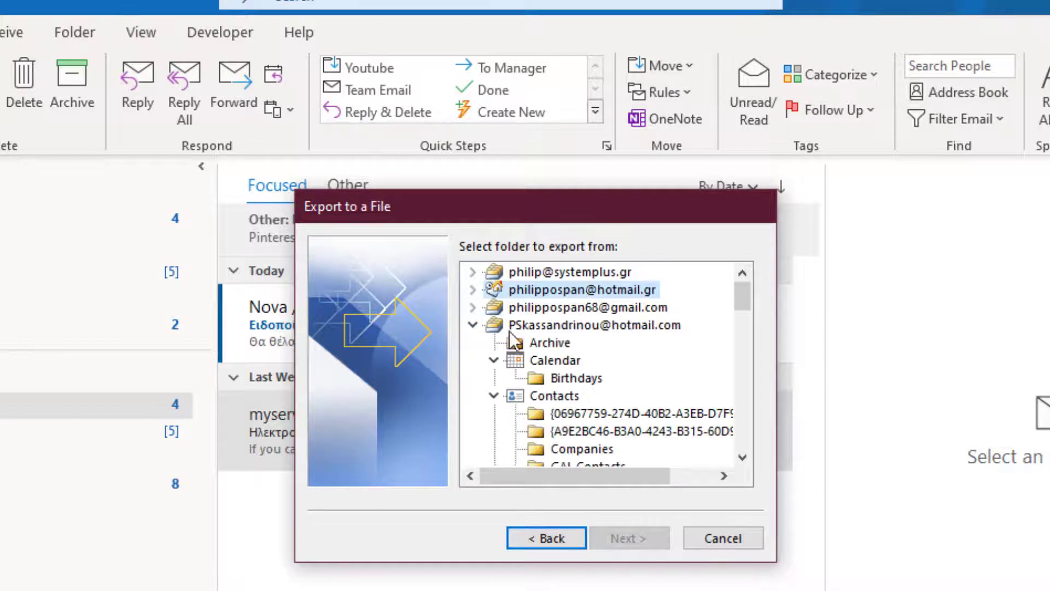
left_click(473, 324)
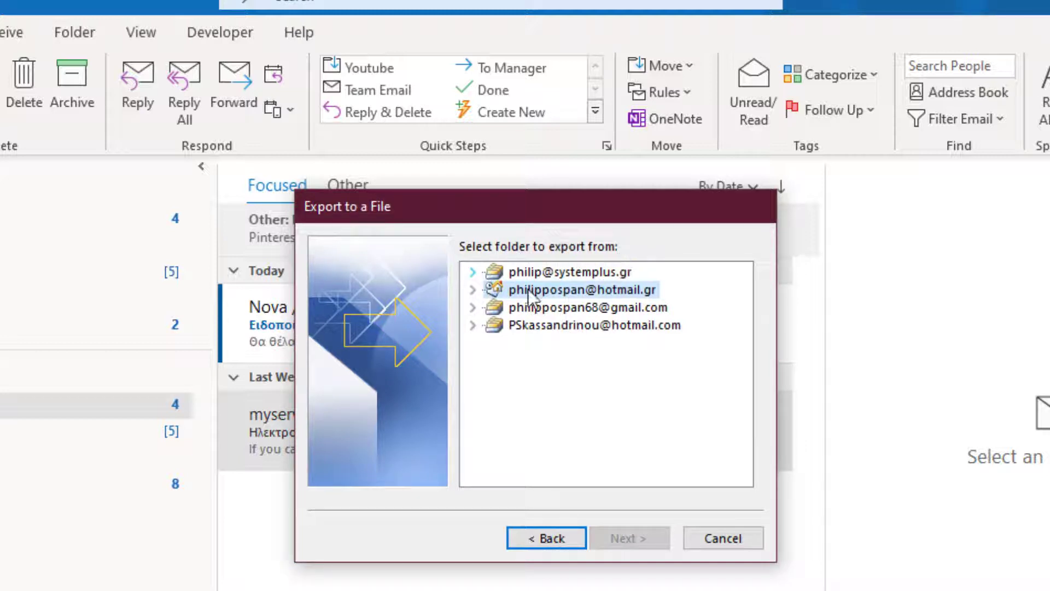
- Expand the first account and select its Contacts folder as the export source
left_click(473, 272)
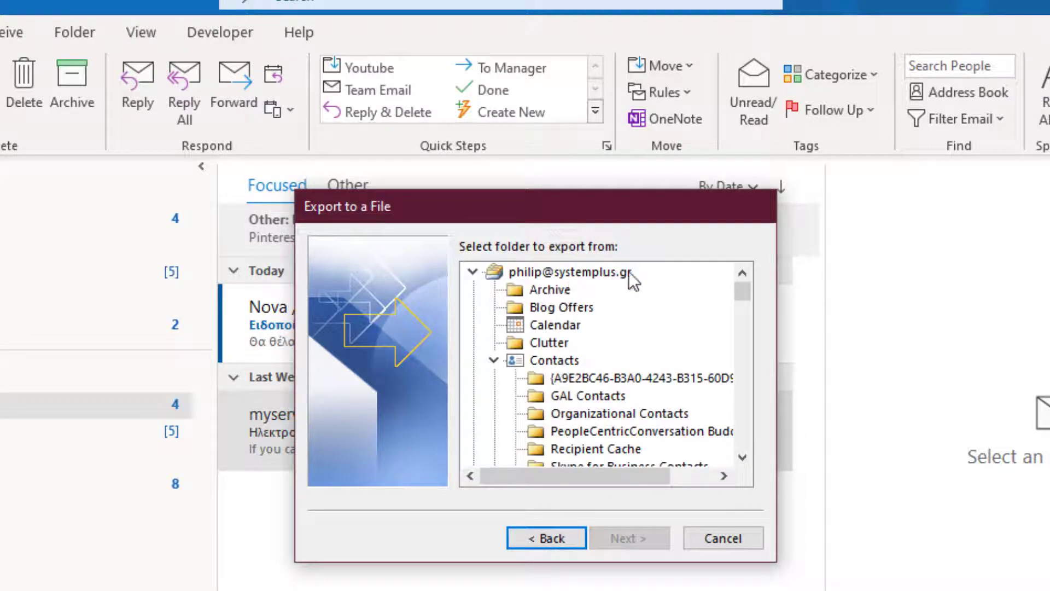
left_click(541, 362)
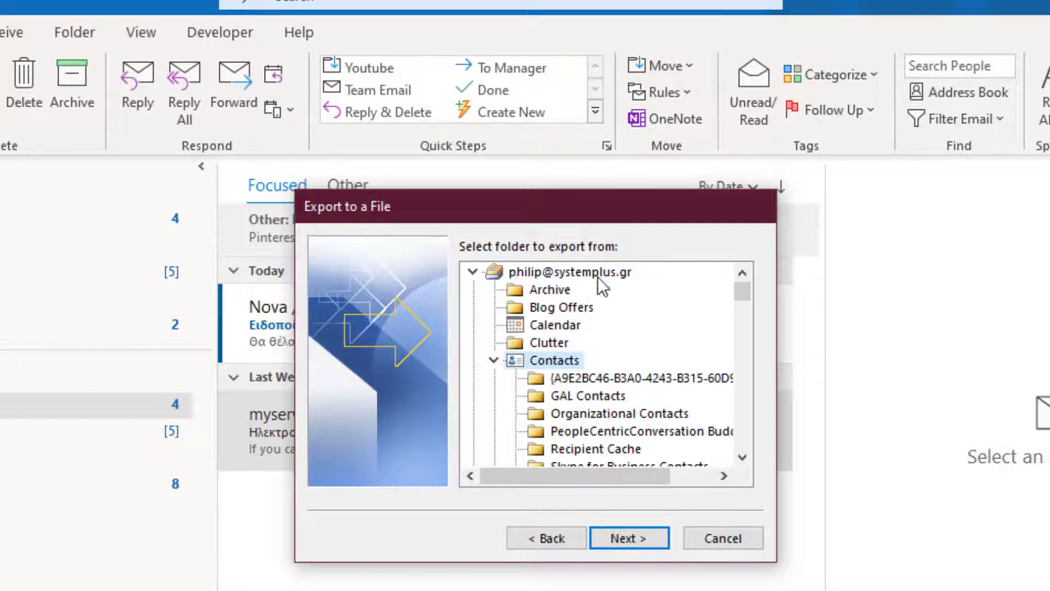
left_click(631, 536)
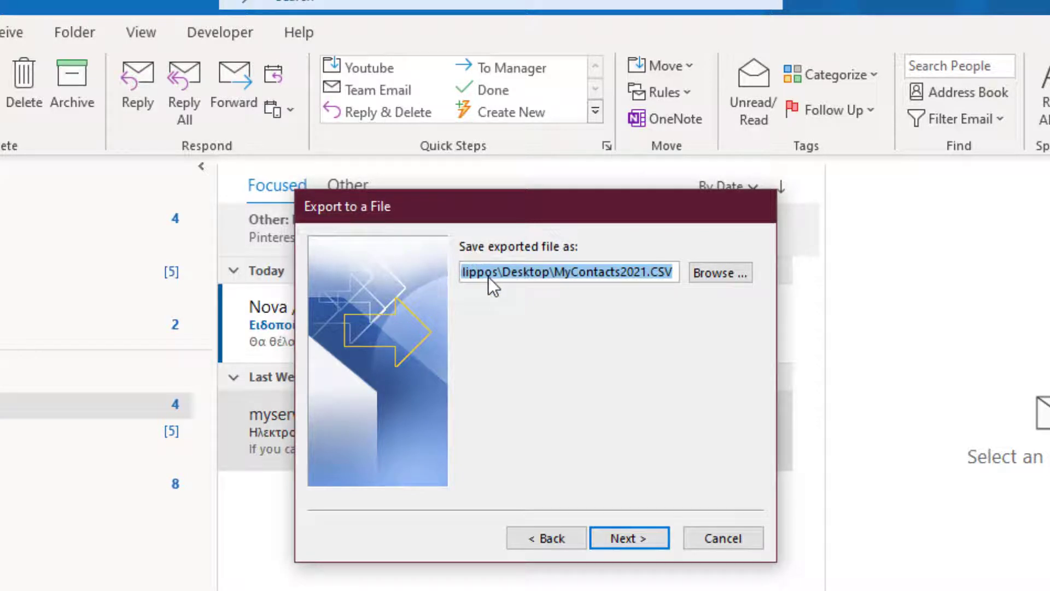
- Browse into the Desktop's Exported folder, keeping MyContacts2021.CSV as the file name
left_click(721, 272)
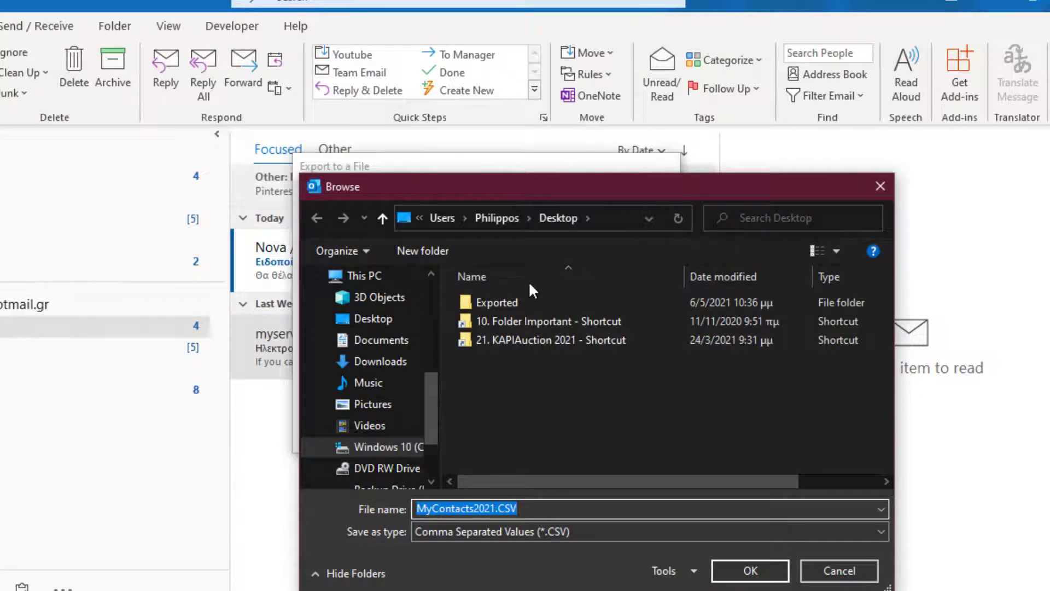
left_click(498, 300)
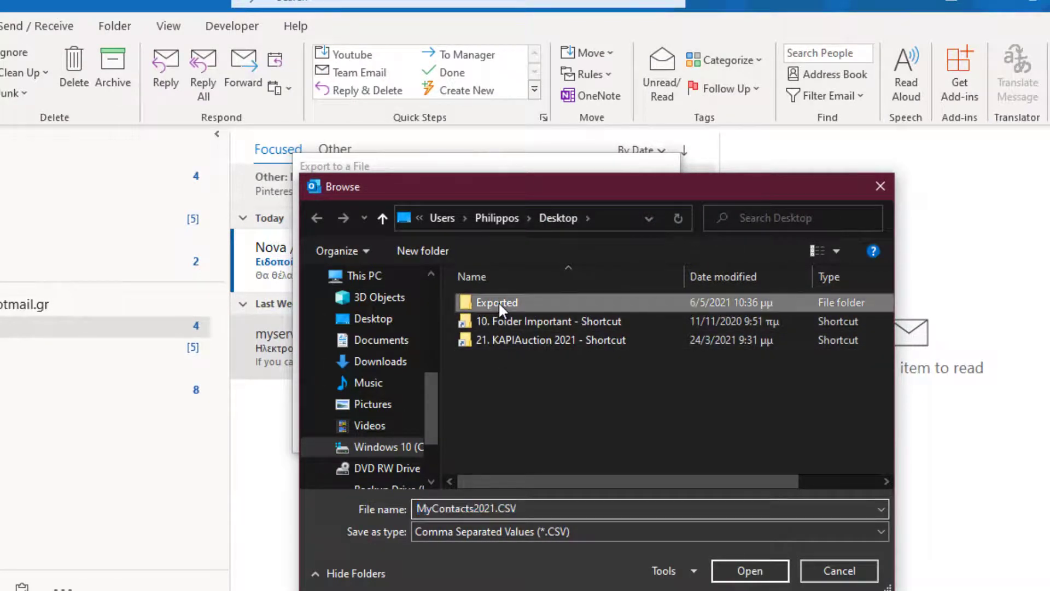
double_click(497, 302)
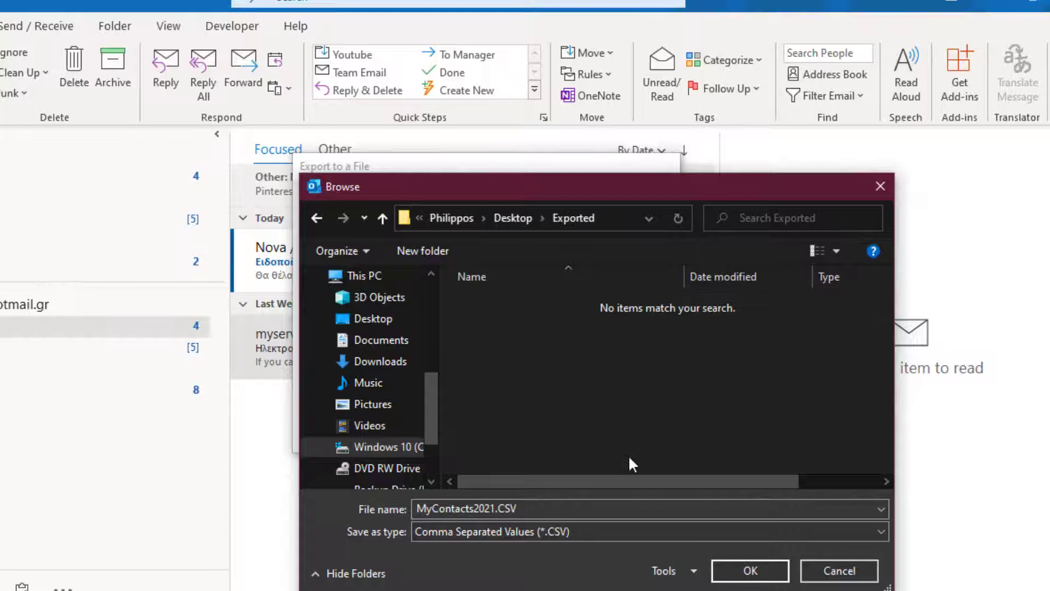
left_click(482, 507)
double_click(483, 508)
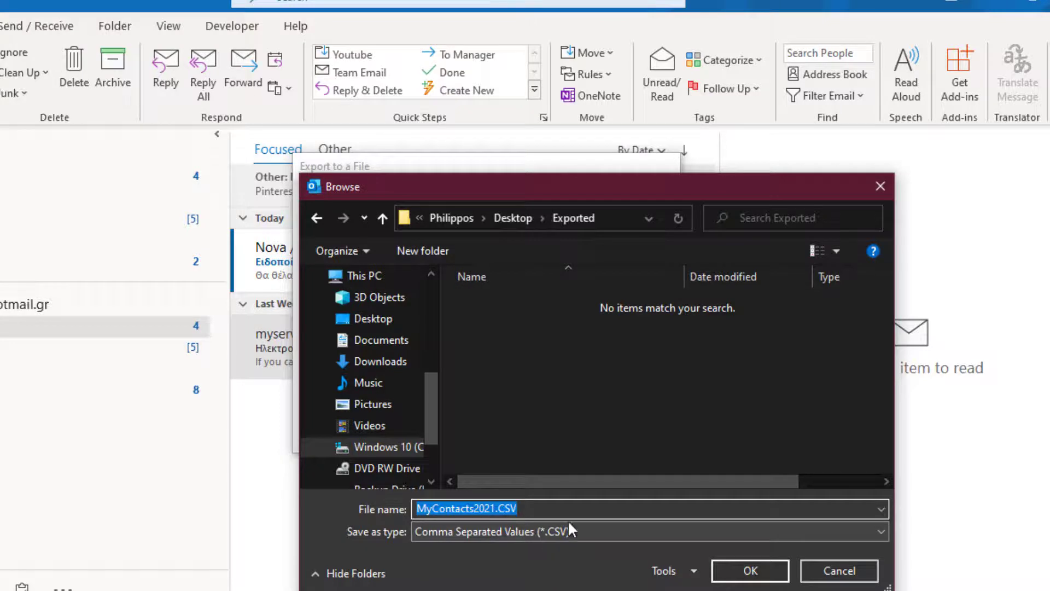
left_click(754, 570)
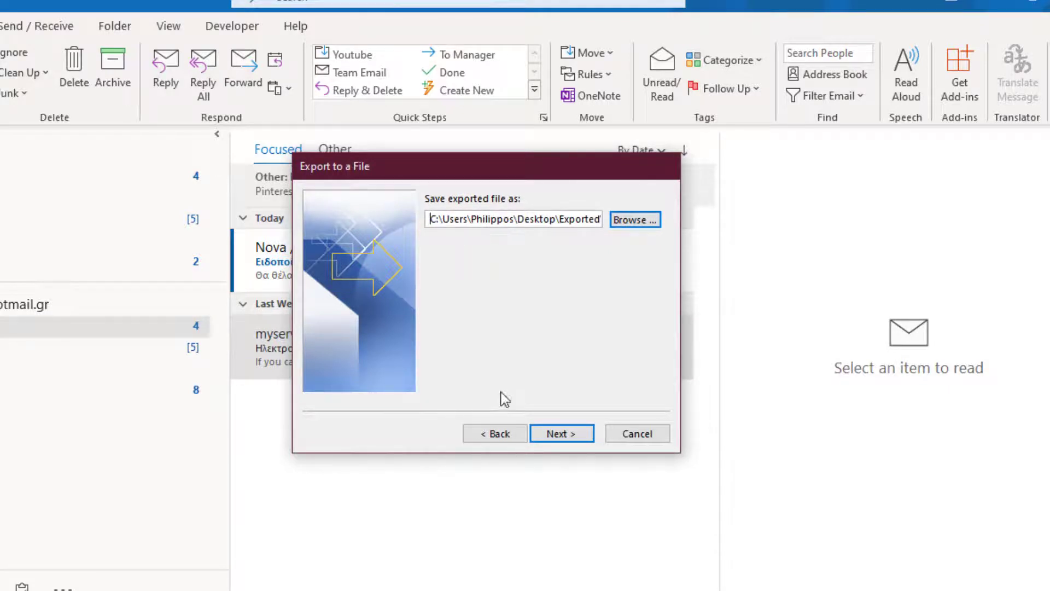
- Review the Middle Name, Suffix and Department field mappings unchanged, then finish the export
left_click(561, 432)
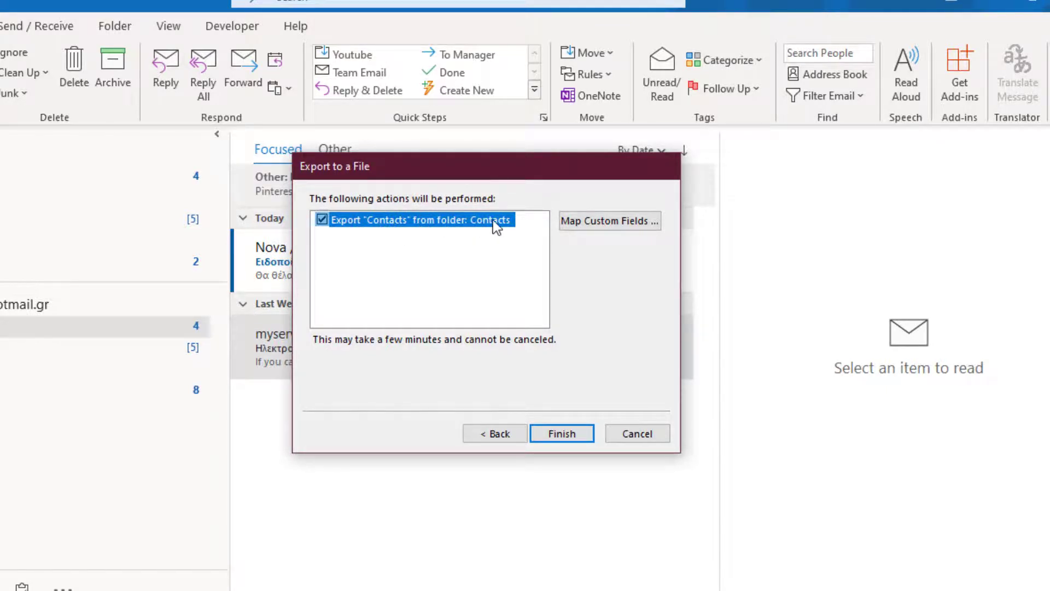
left_click(609, 219)
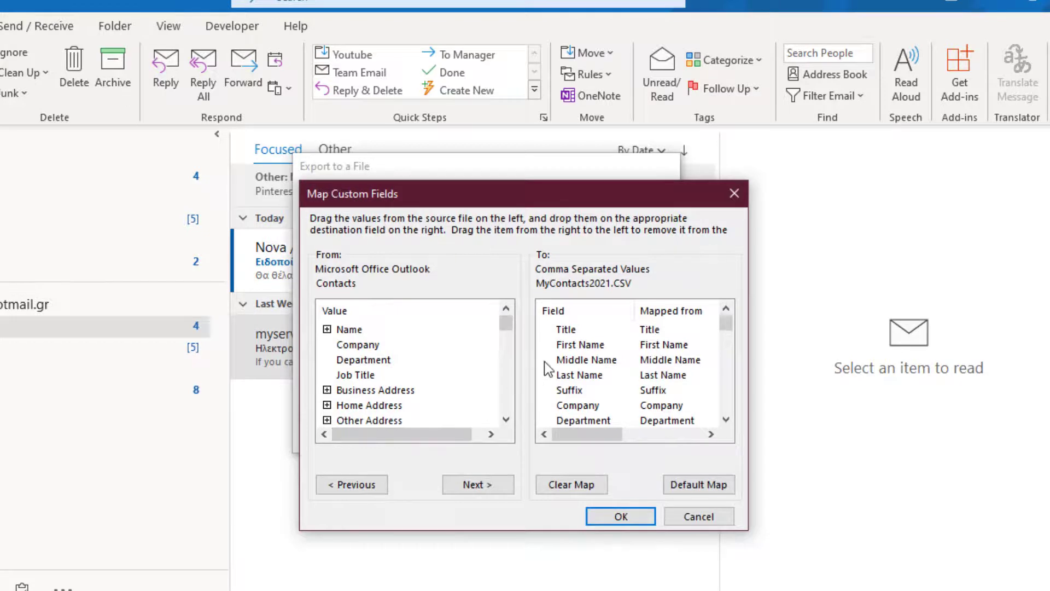
left_click(582, 360)
left_click(570, 391)
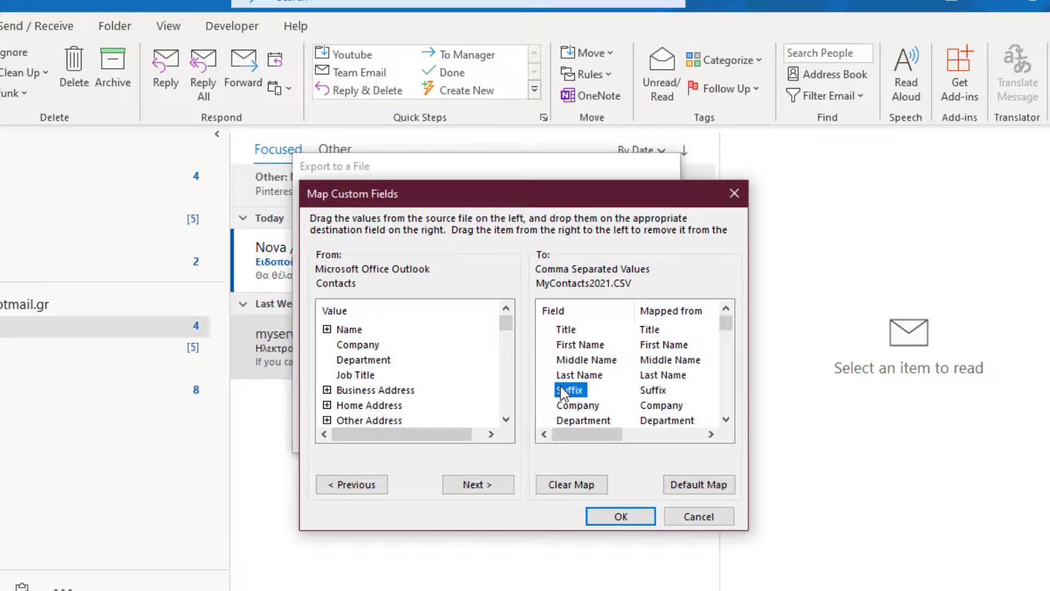
left_click(603, 421)
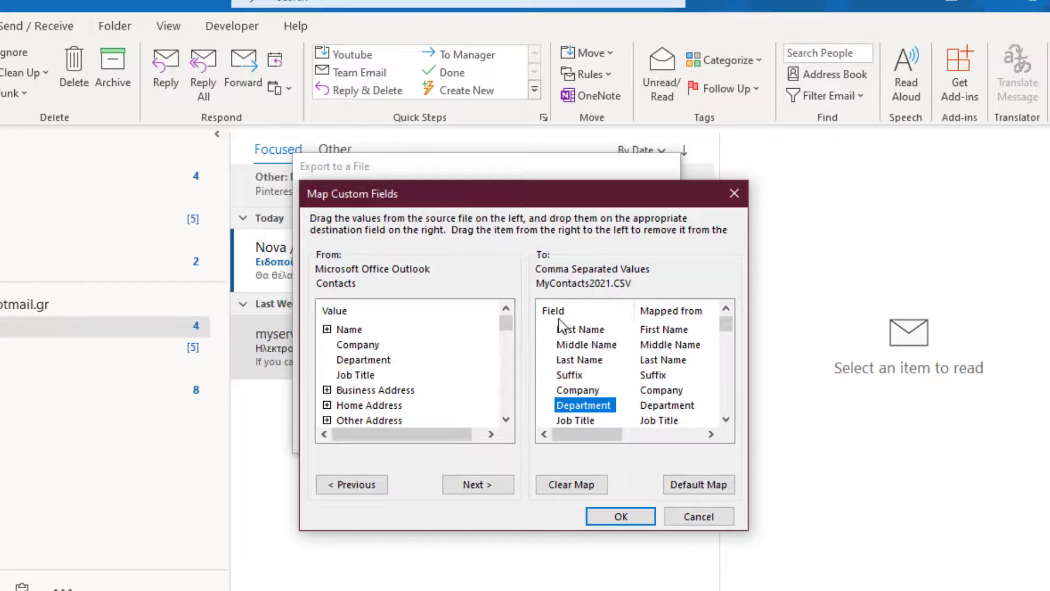
left_click(694, 516)
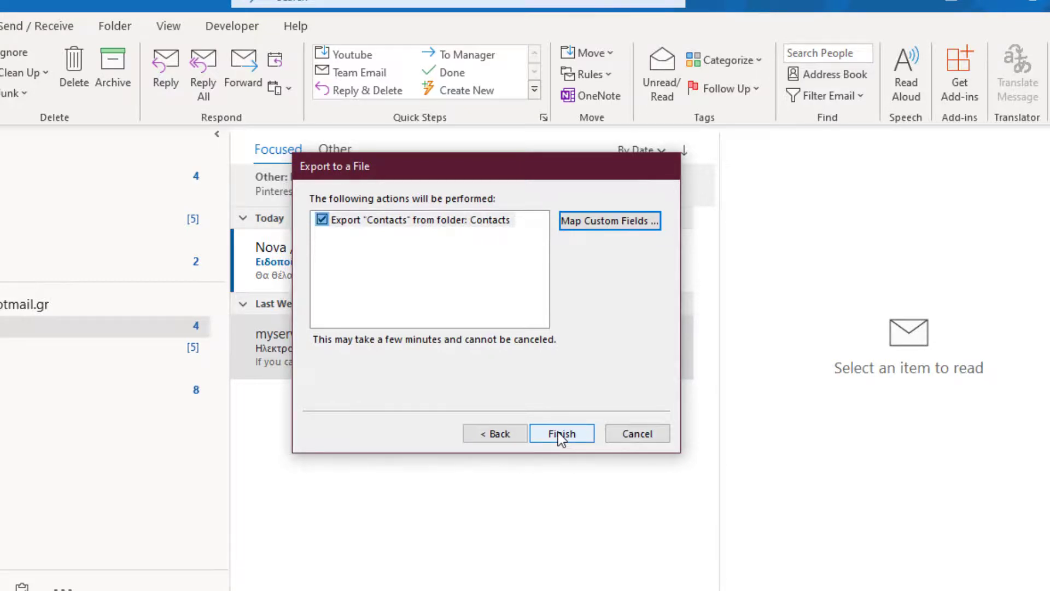
left_click(558, 433)
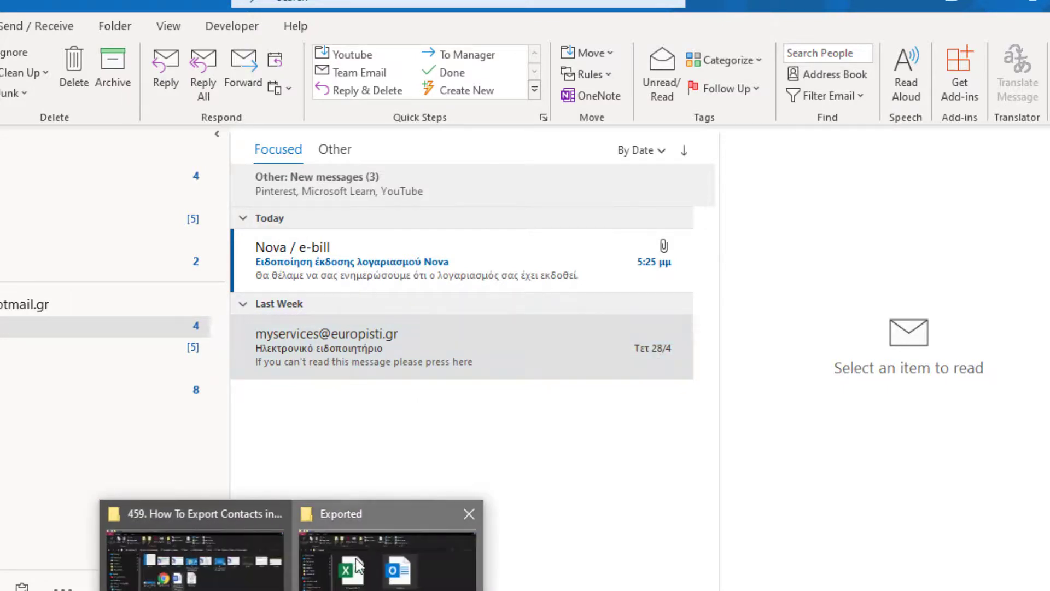
- Bring up the Exported folder window and select MyContacts2021.CSV beside Year2021.pst
left_click(386, 563)
left_click(229, 317)
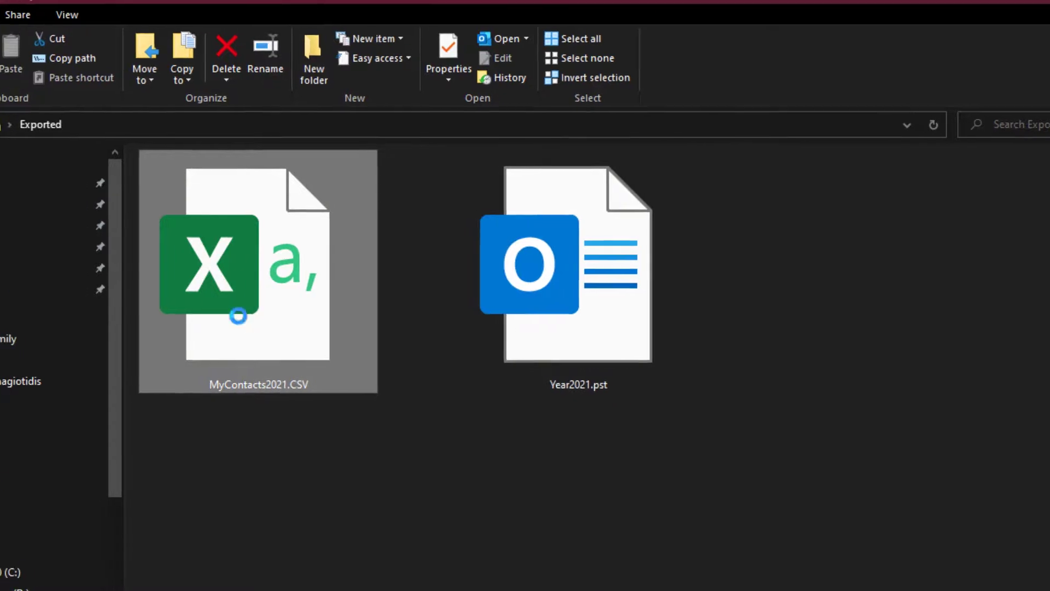